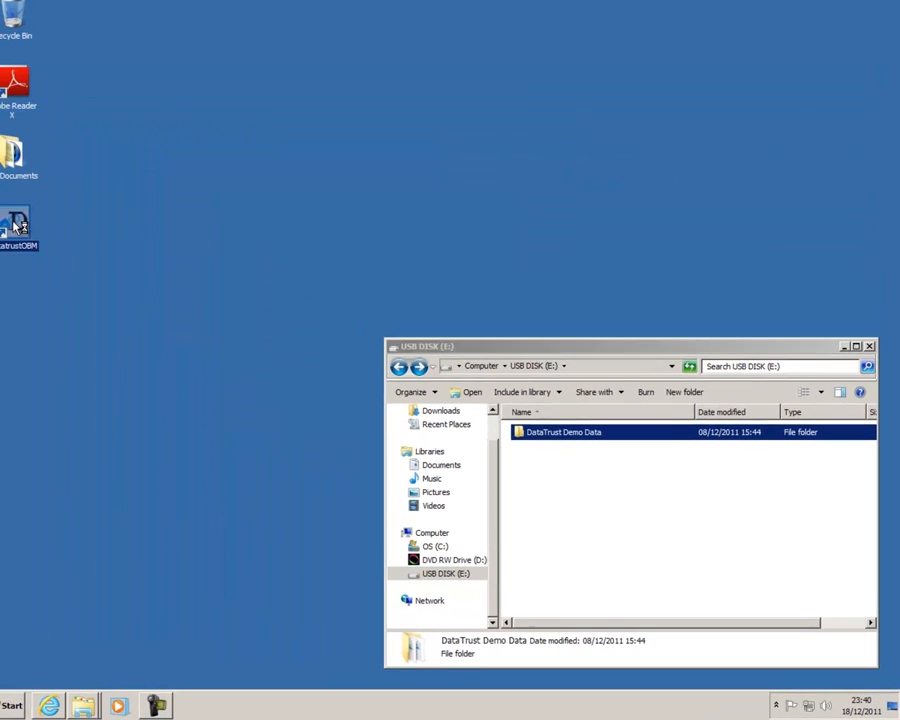
# - Open the DatatrustOBM backup program and log in to the DataTrust account by entering the account password
pyautogui.doubleClick(27, 232)
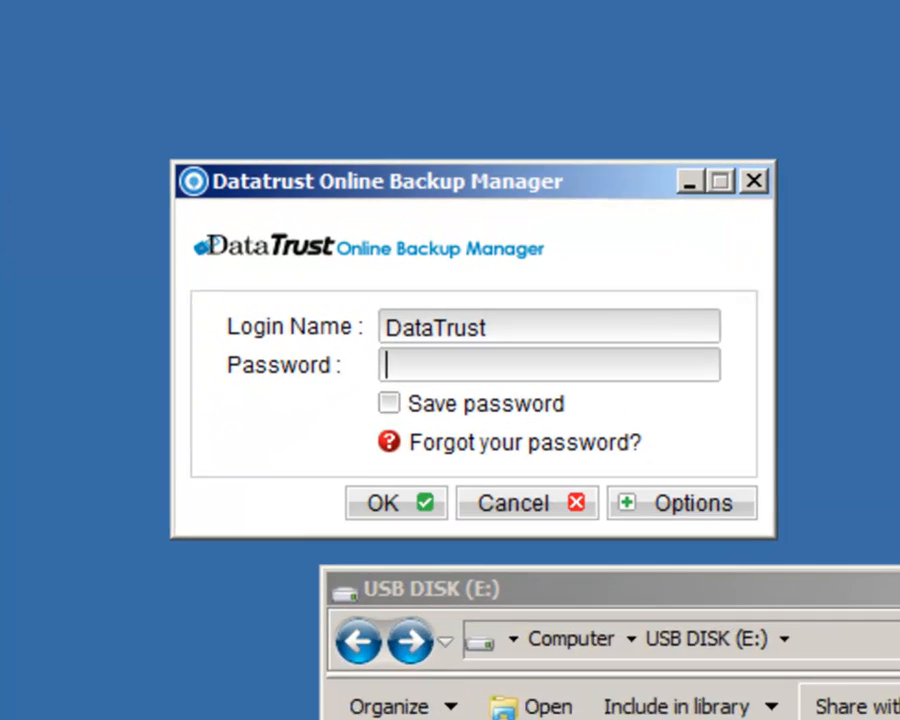
pyautogui.write('******')
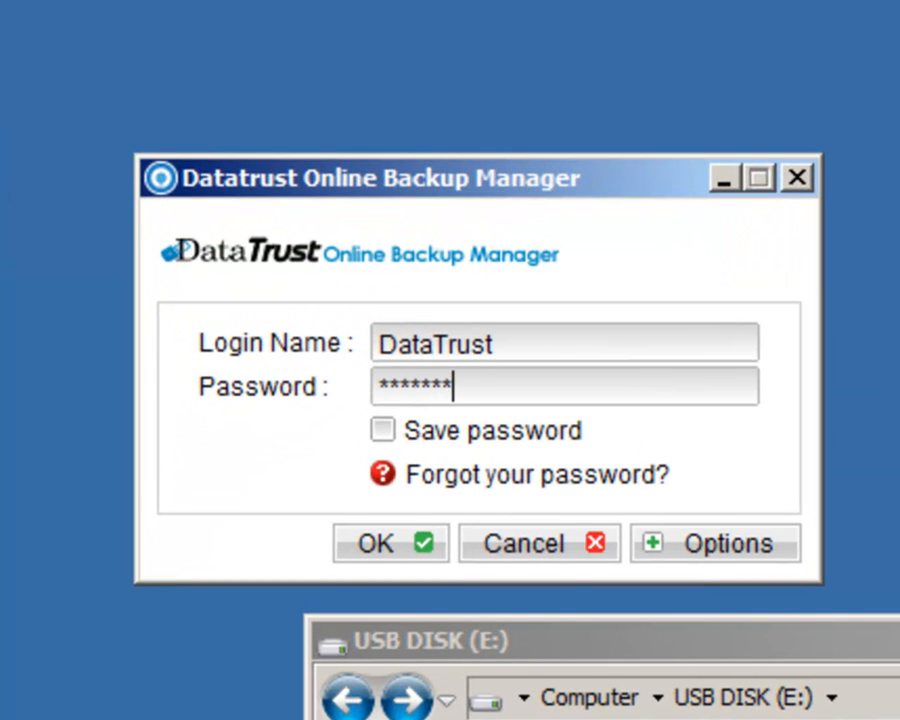
pyautogui.write('**')
pyautogui.press('Return')
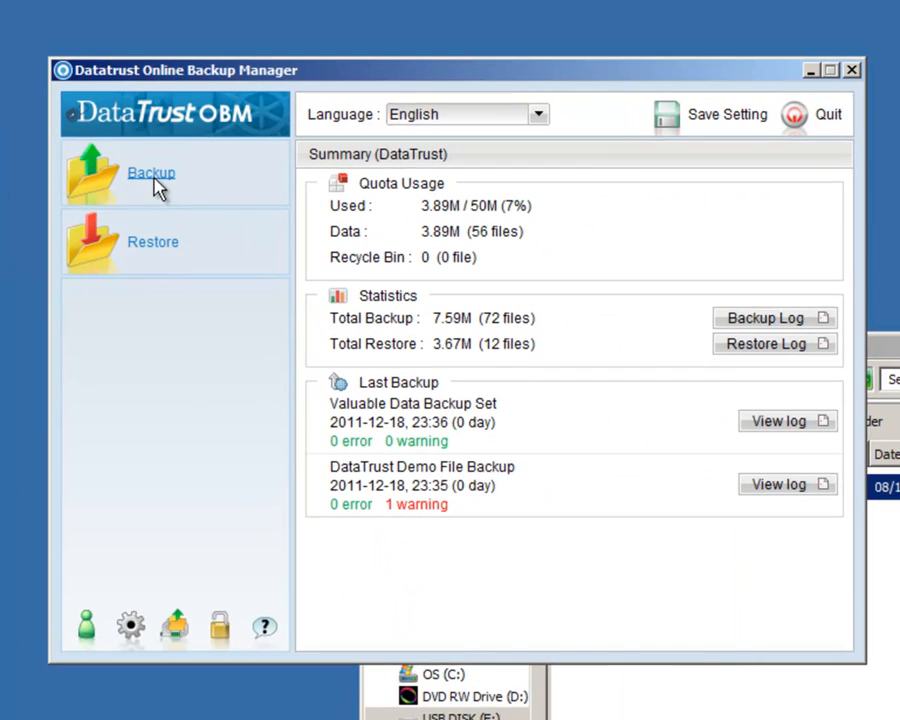
# - Run a backup of the Valuable Data Backup Set, close its progress window once finished, and quit the backup program
pyautogui.click(155, 186)
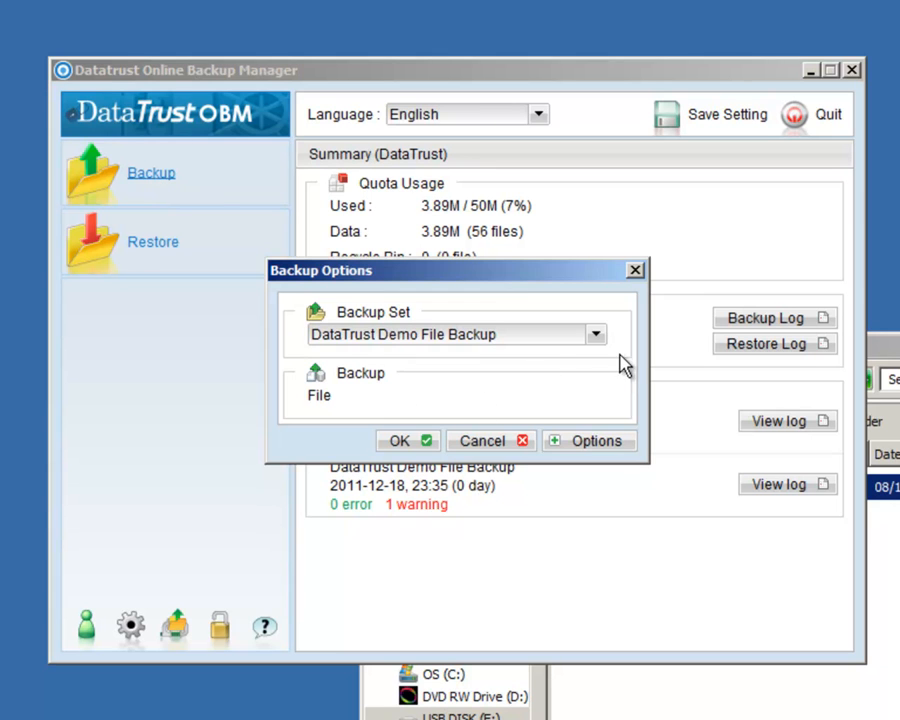
pyautogui.click(597, 336)
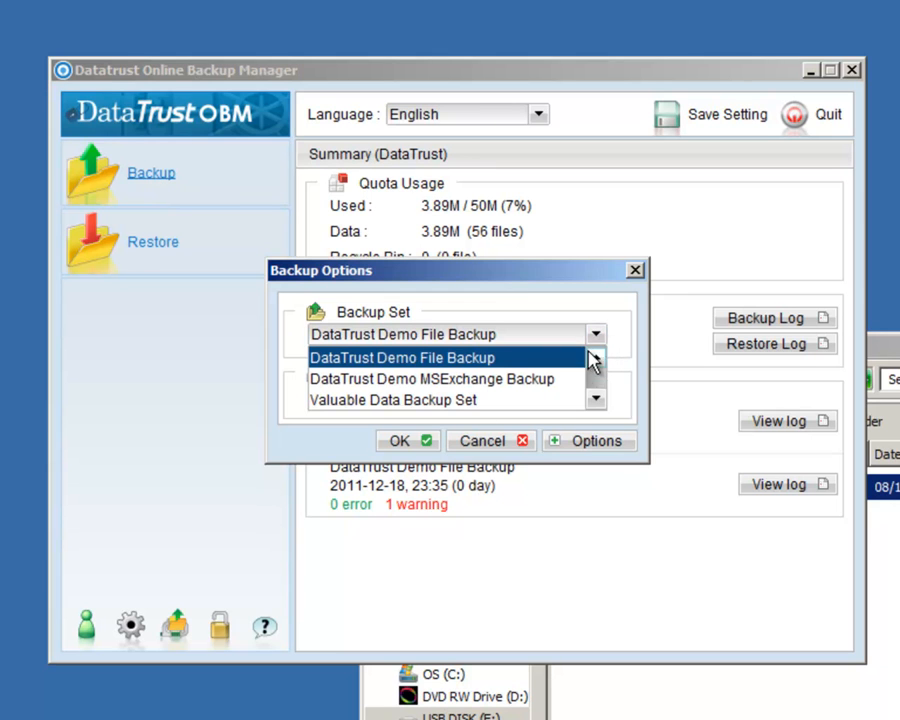
pyautogui.click(434, 402)
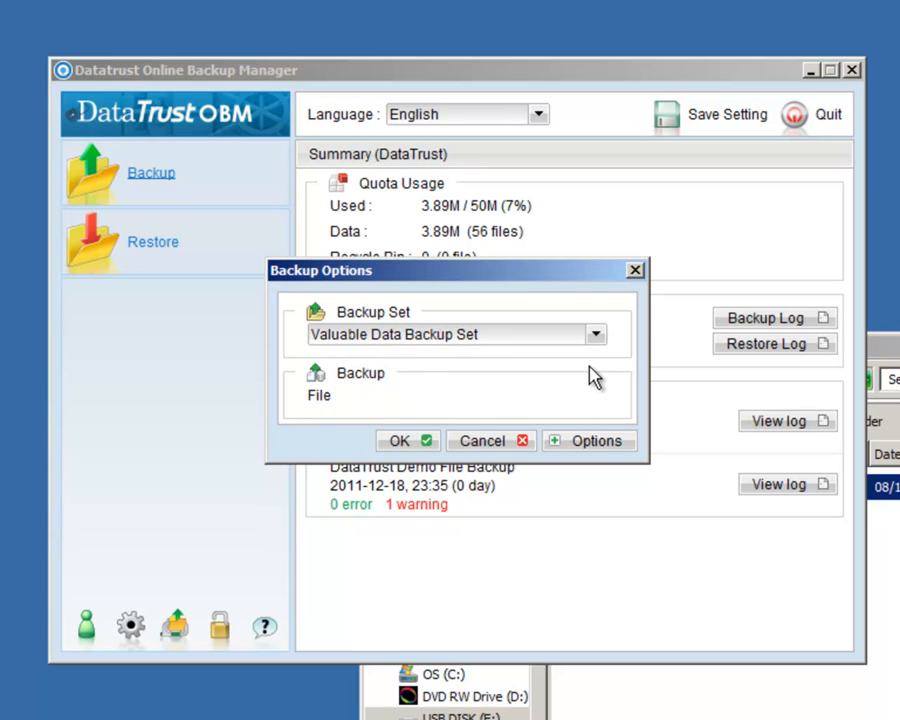
pyautogui.click(413, 443)
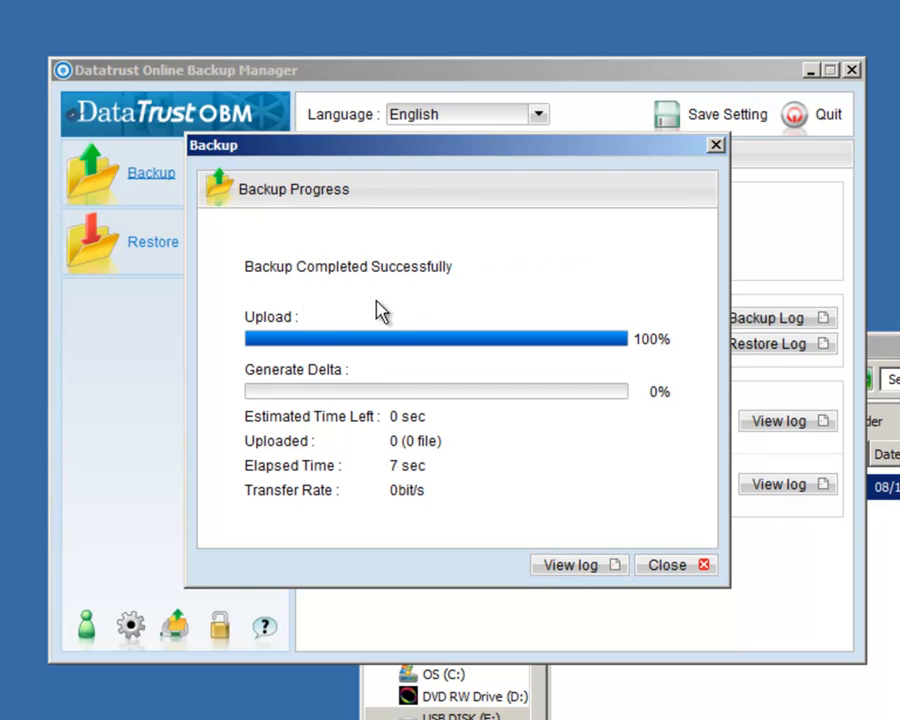
pyautogui.click(655, 572)
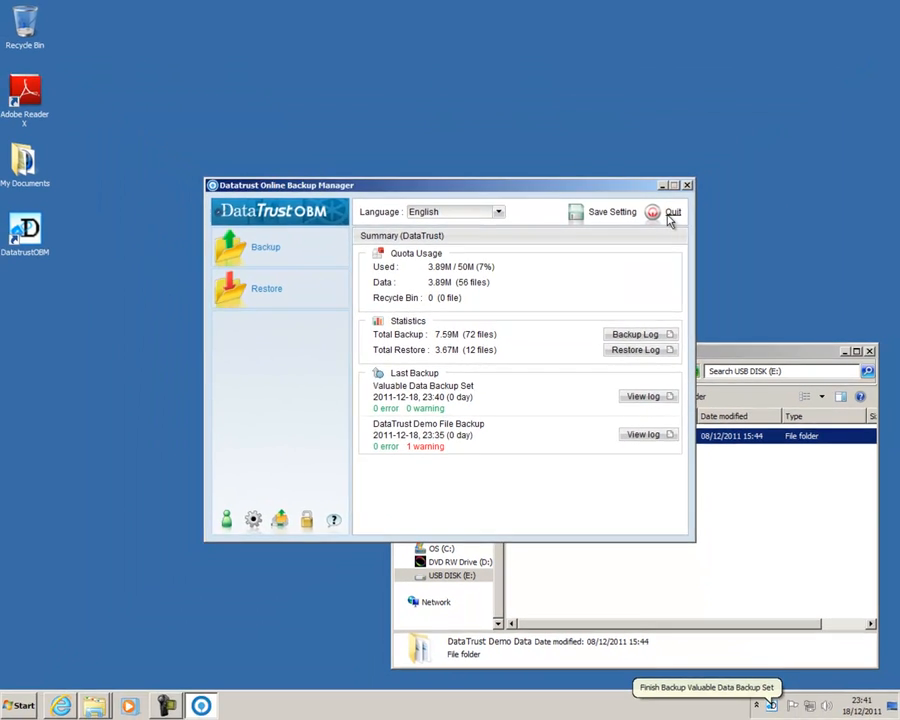
pyautogui.click(671, 213)
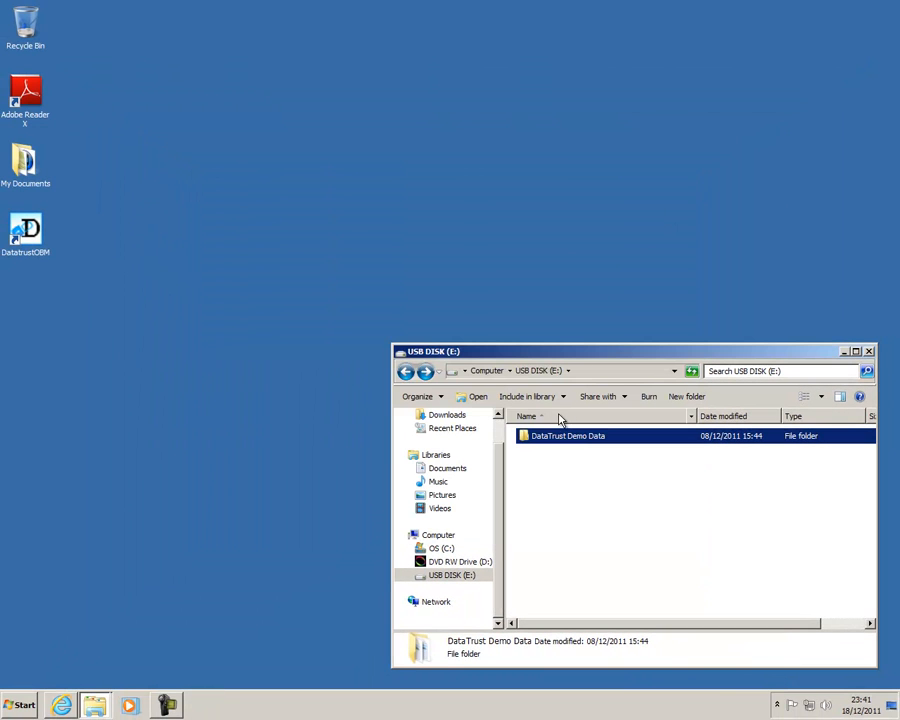
# - Permanently delete all the monthly Word documents in the DataTrust Demo Data folder on the USB disk, and reopen the folder to check it
pyautogui.doubleClick(550, 437)
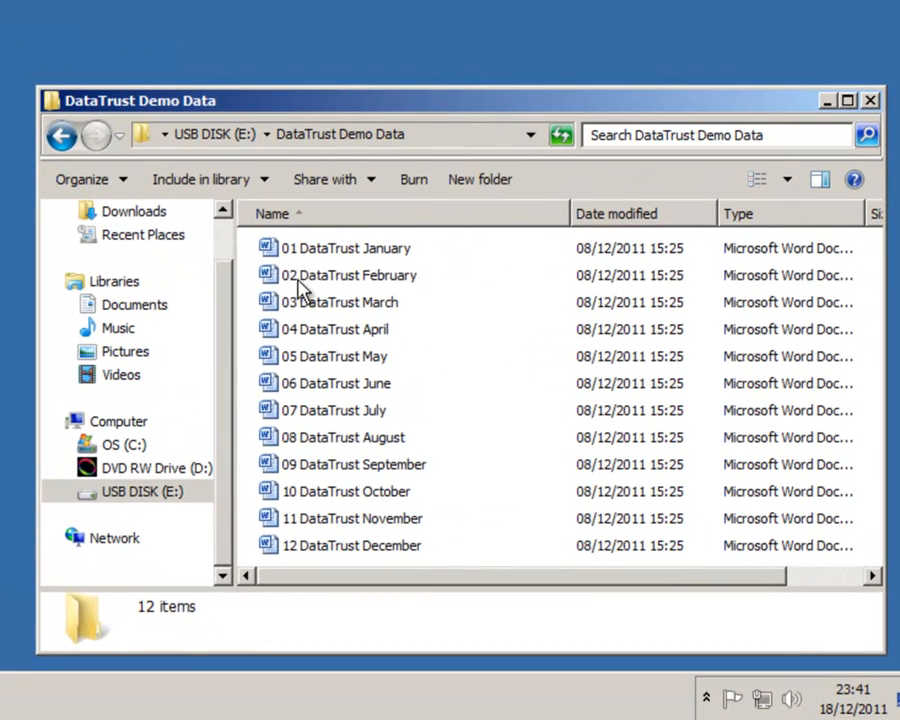
pyautogui.click(297, 283)
pyautogui.hotkey('ctrl', 'a')
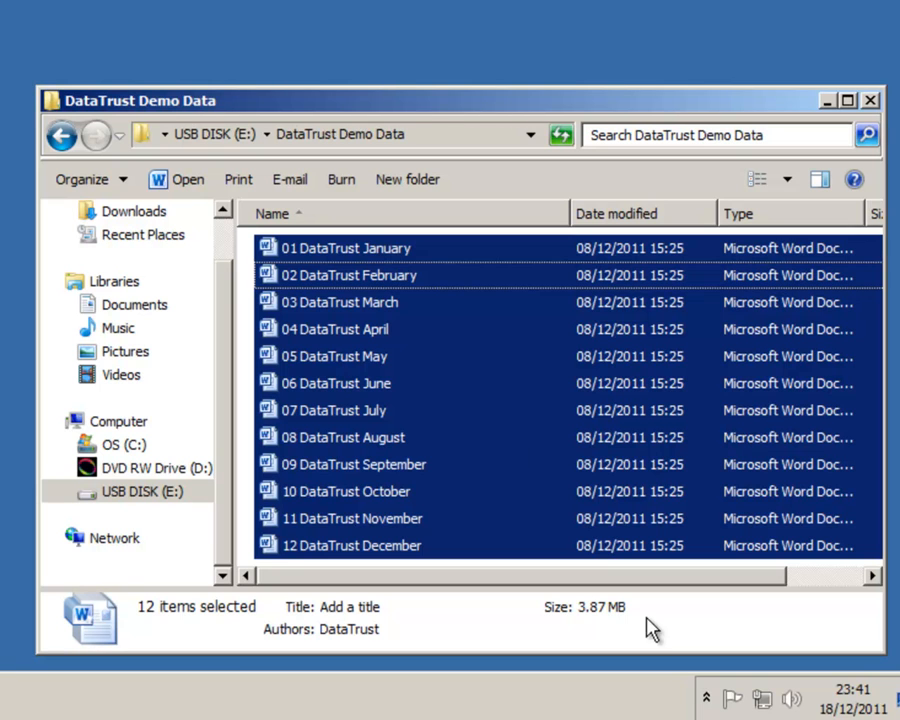
pyautogui.press('Delete')
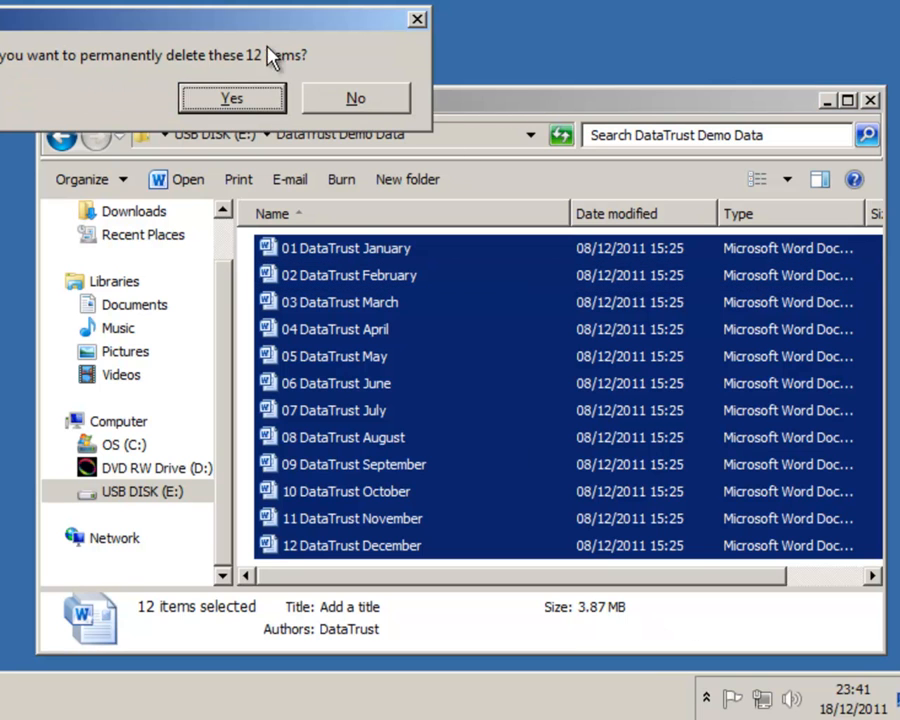
pyautogui.click(249, 100)
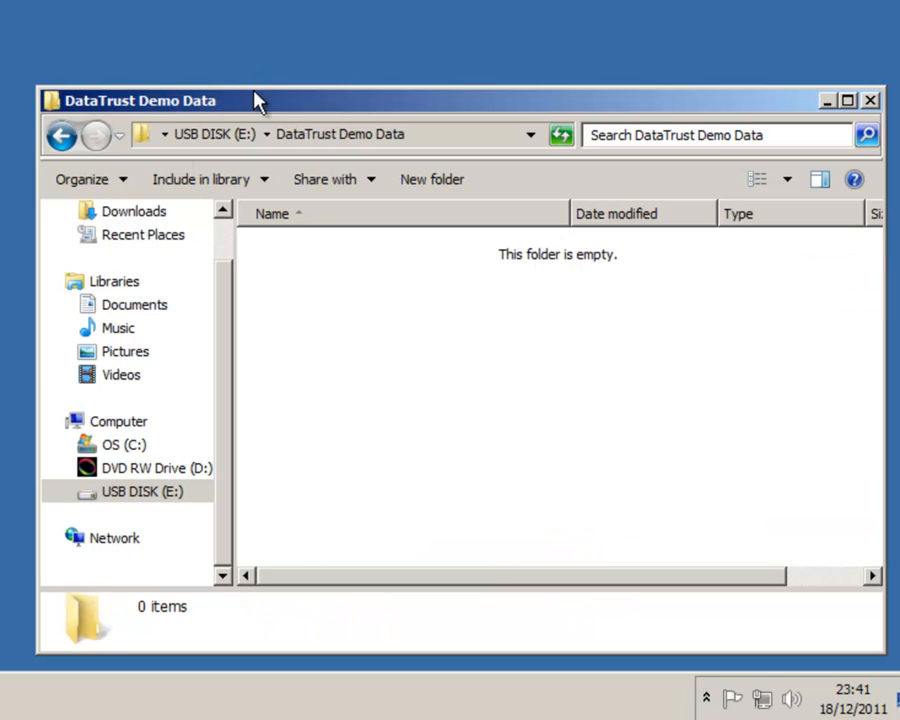
pyautogui.click(61, 136)
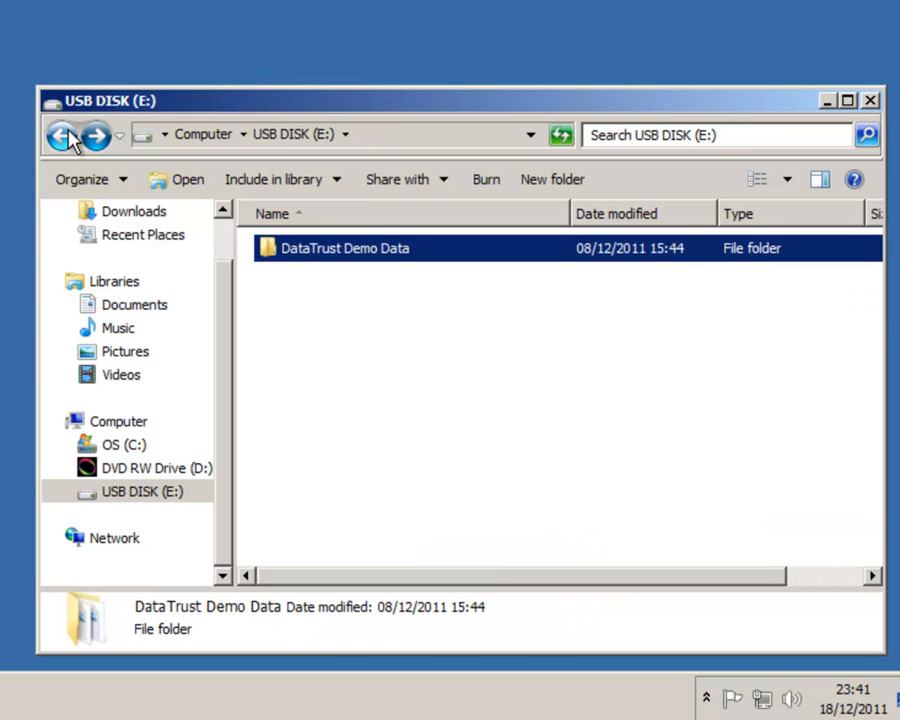
pyautogui.doubleClick(305, 263)
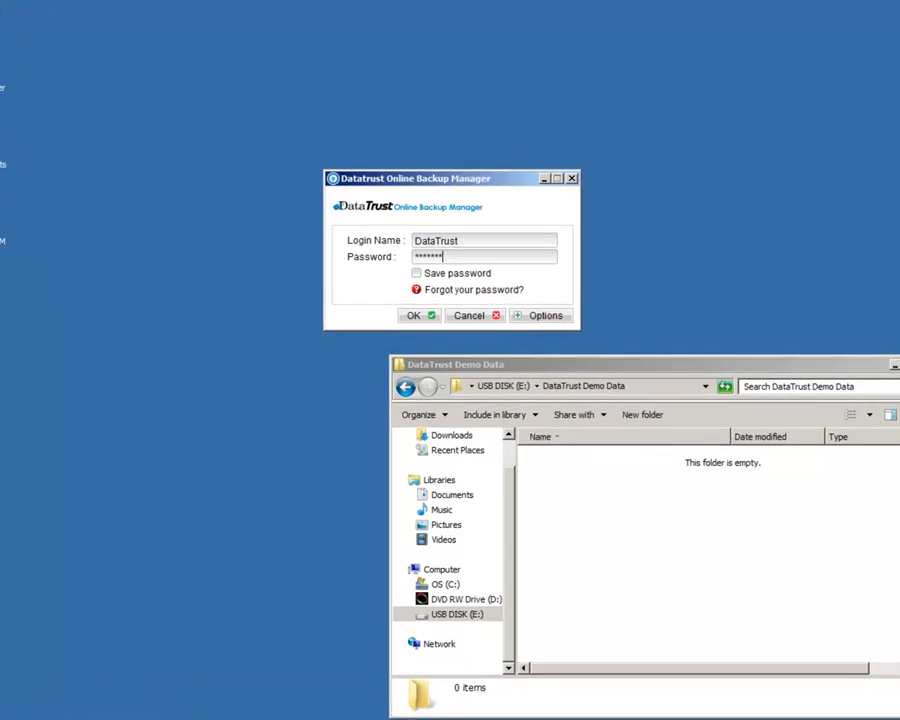
# - Submit the Online Backup Manager login and choose the Valuable Data Backup Set as the set to restore
pyautogui.press('Return')
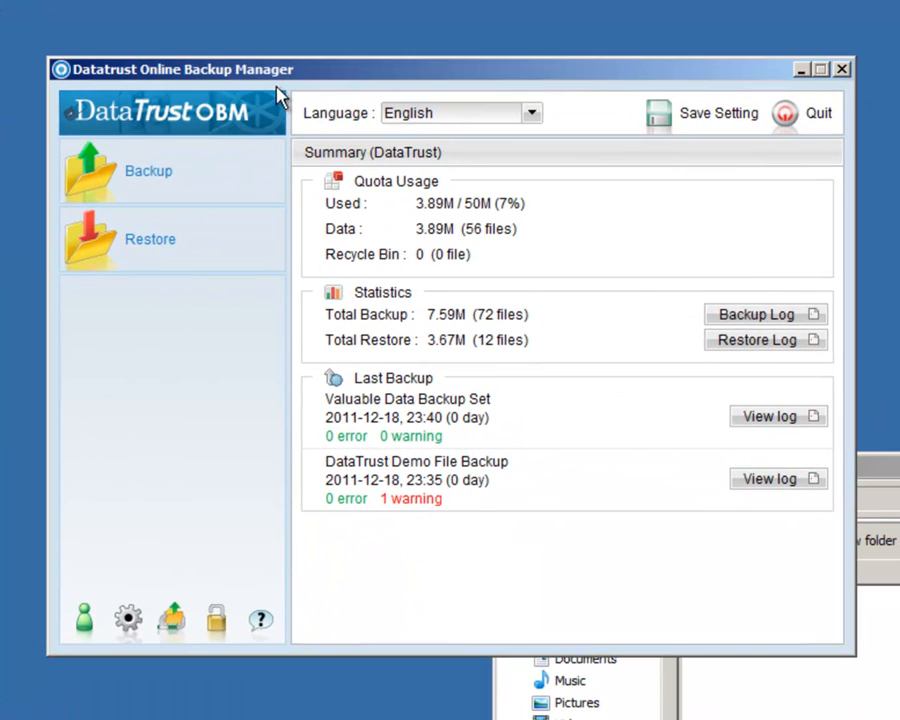
pyautogui.click(172, 245)
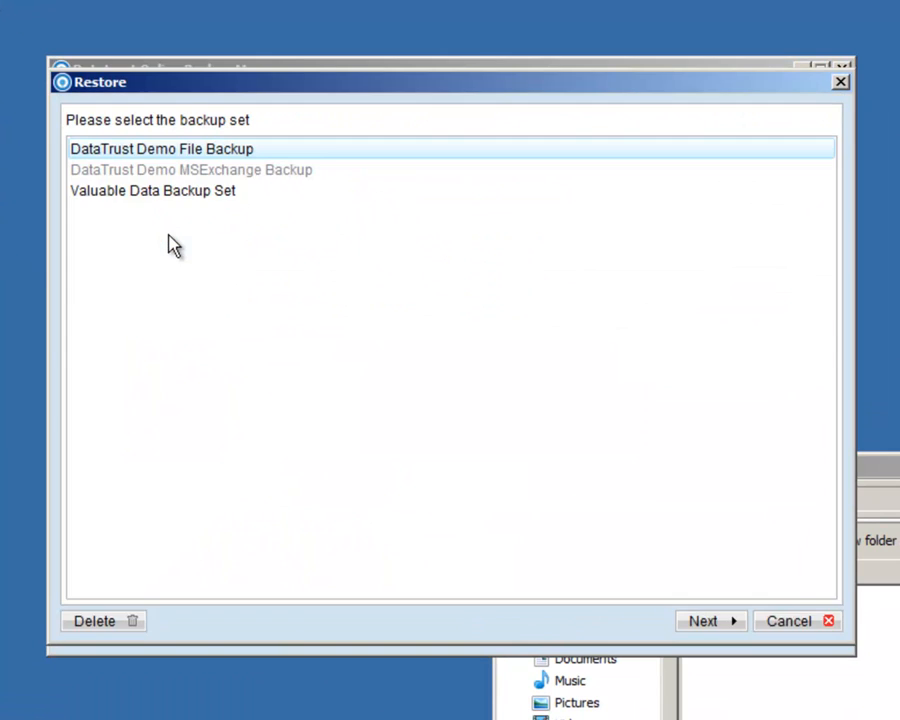
pyautogui.click(110, 192)
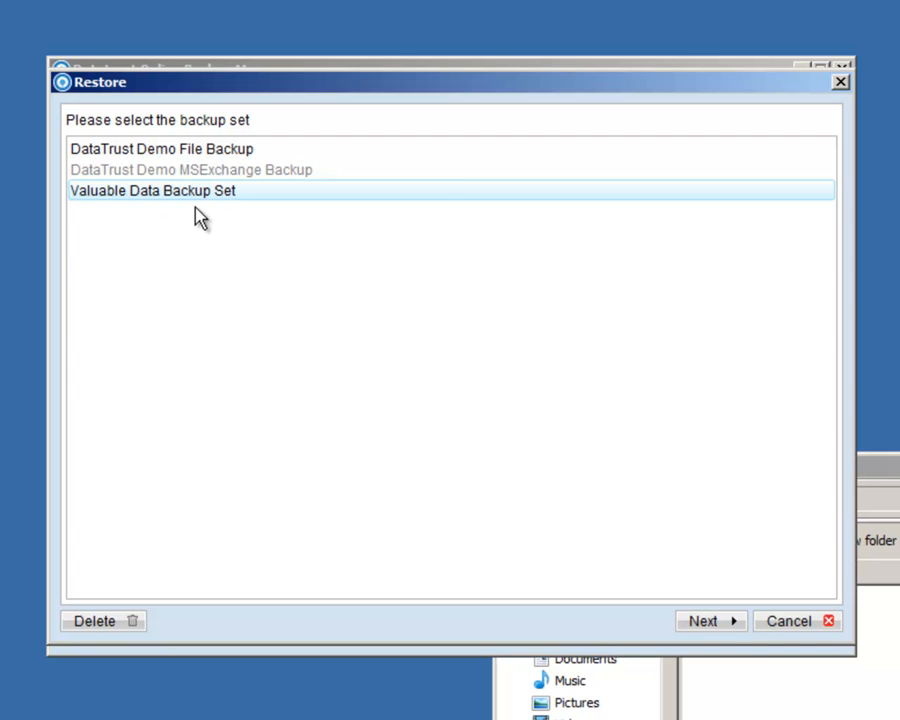
pyautogui.click(705, 622)
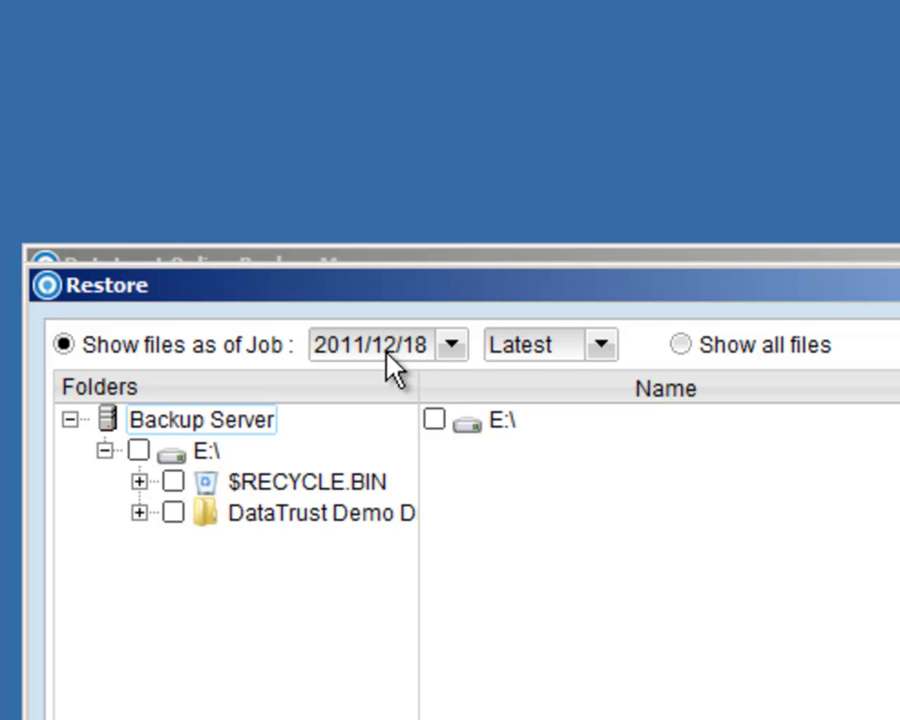
# - Keep the Latest job of 2011/12/18, select the DataTrust Demo Data folder, and start restoring it to its original location
pyautogui.click(590, 346)
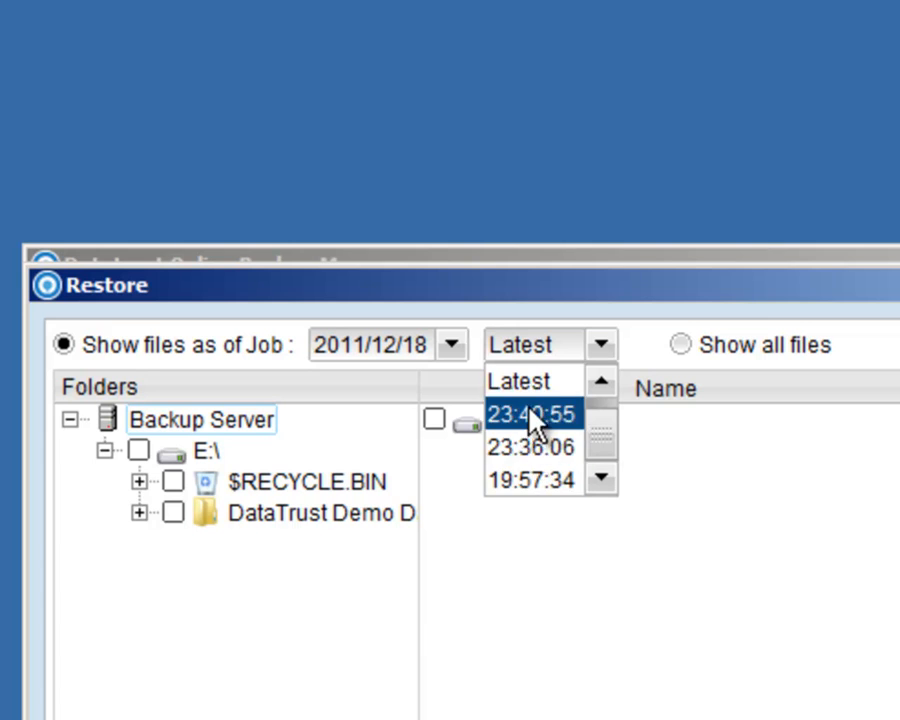
pyautogui.click(545, 347)
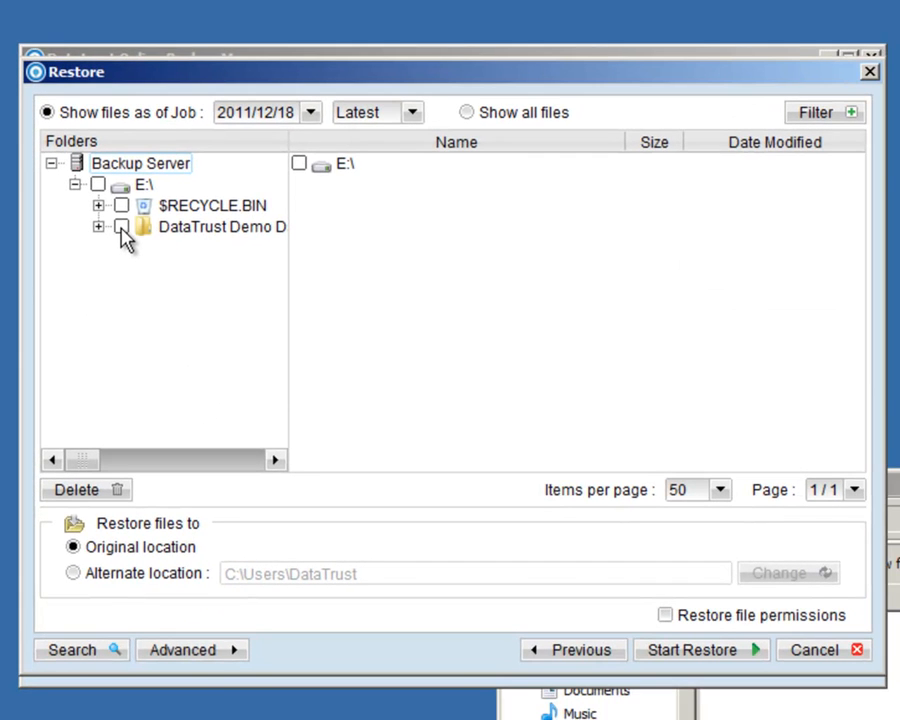
pyautogui.click(121, 227)
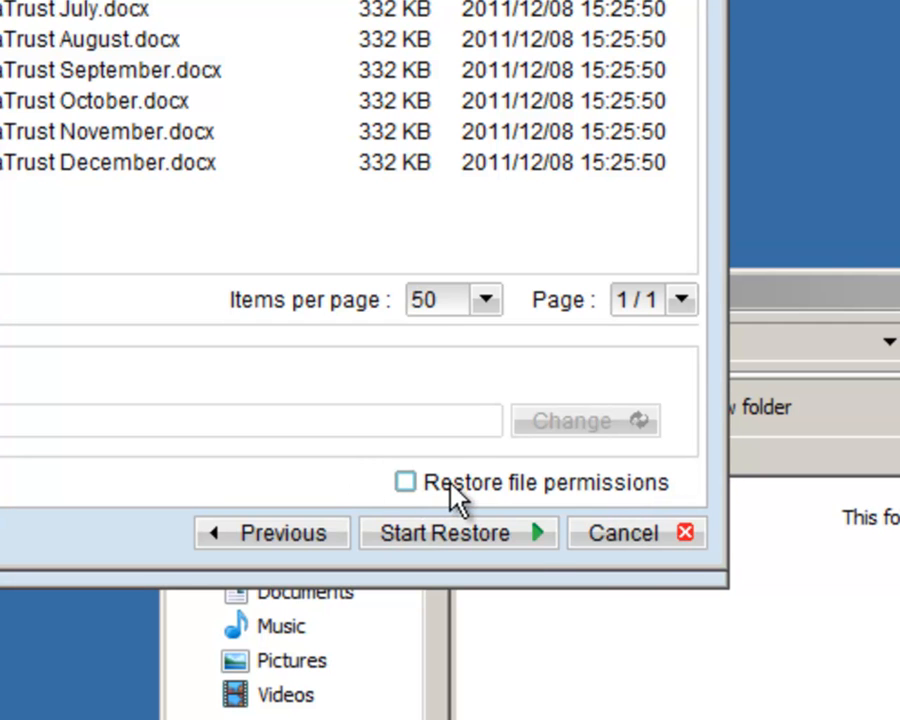
pyautogui.click(497, 534)
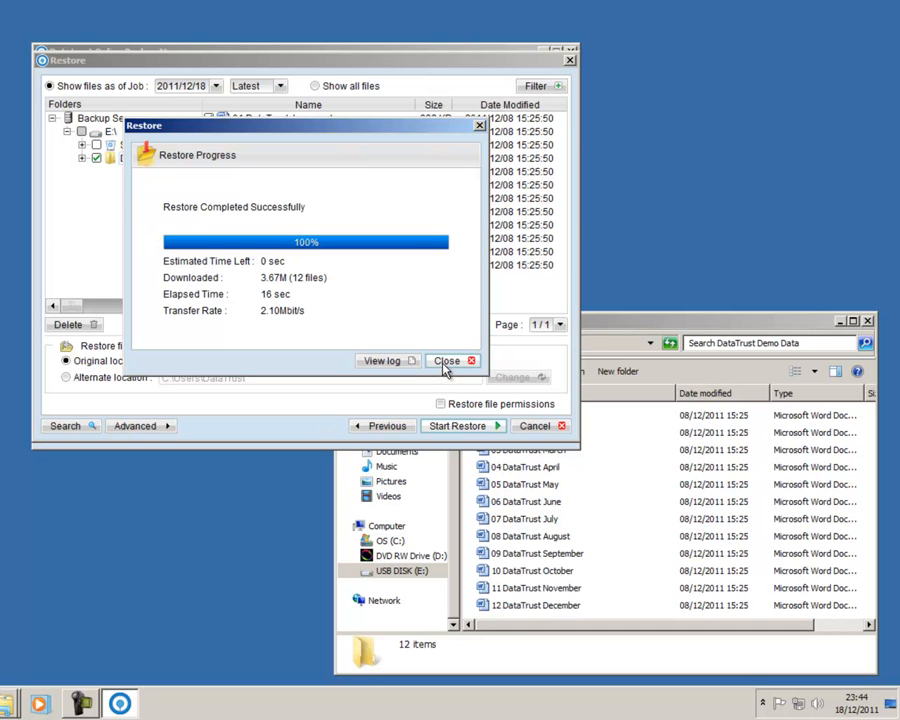
# - Review the restore log with 1000 logs per page, and close the log, progress and restore windows
pyautogui.click(404, 366)
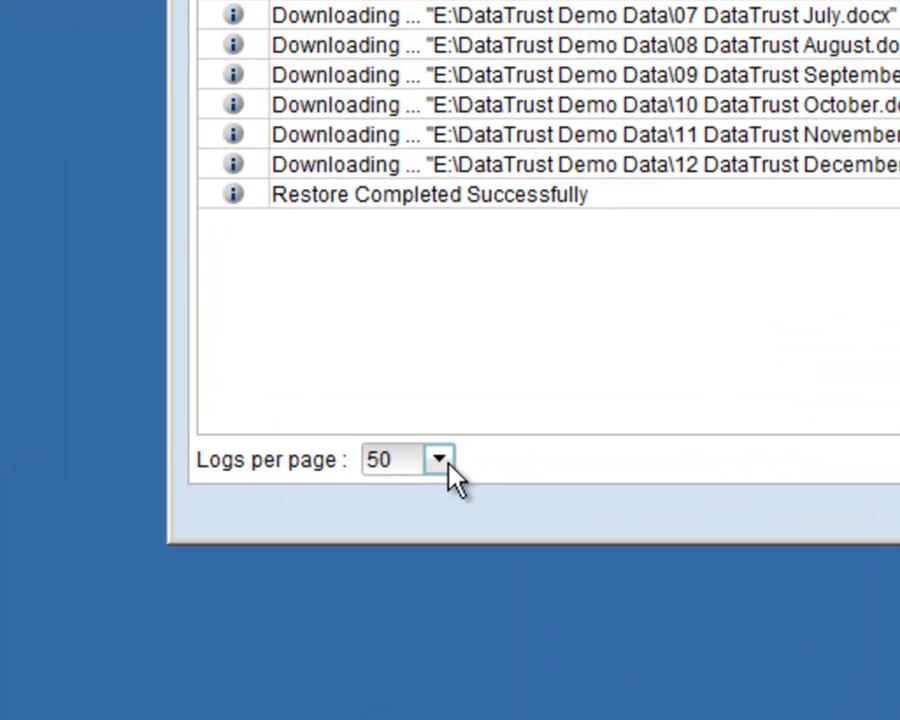
pyautogui.click(128, 422)
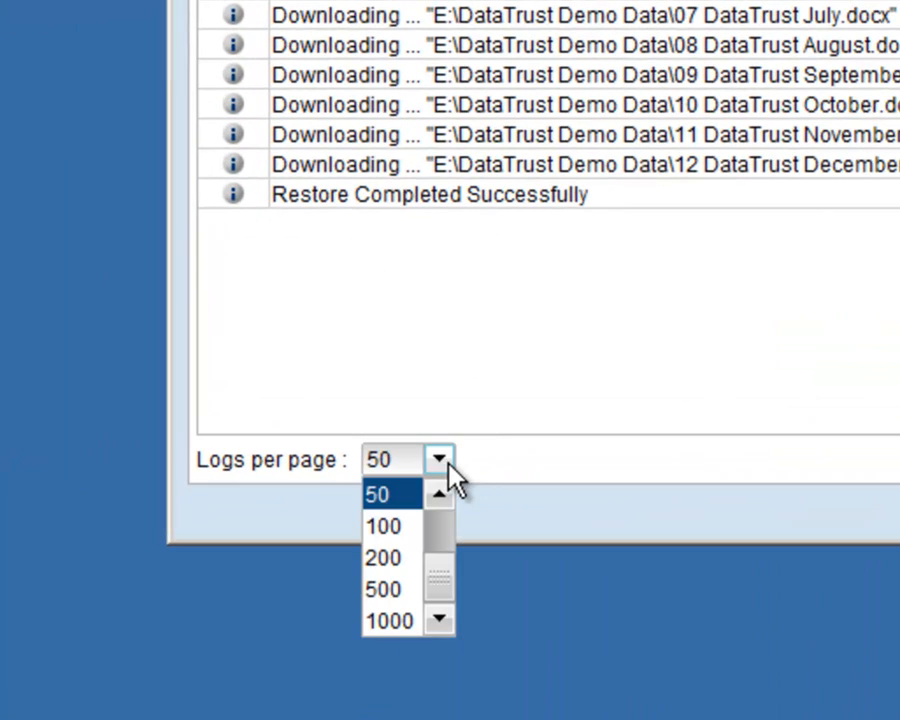
pyautogui.click(380, 625)
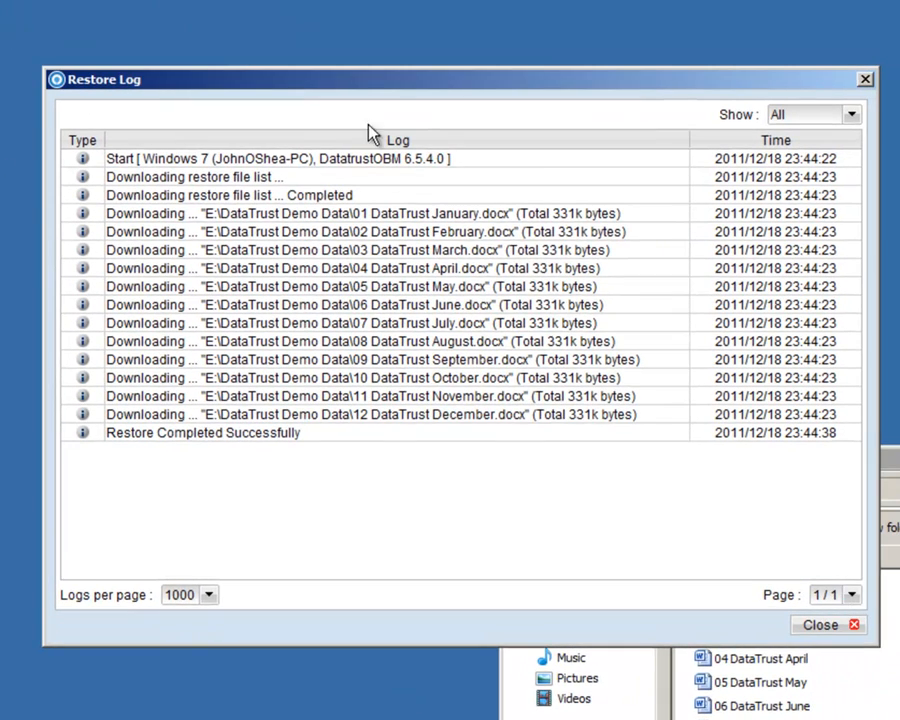
pyautogui.click(808, 627)
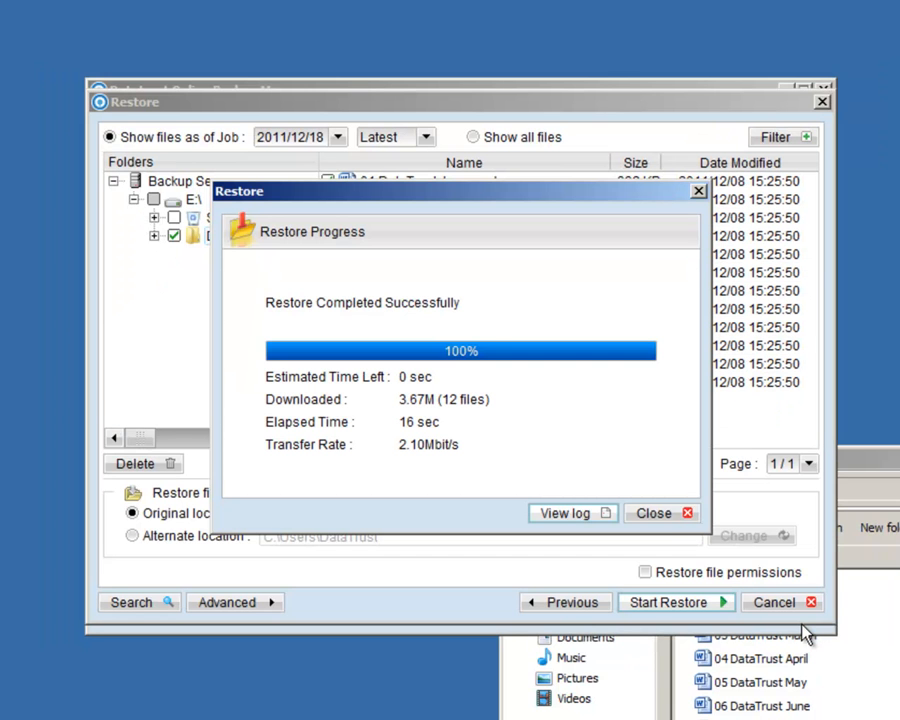
pyautogui.click(658, 516)
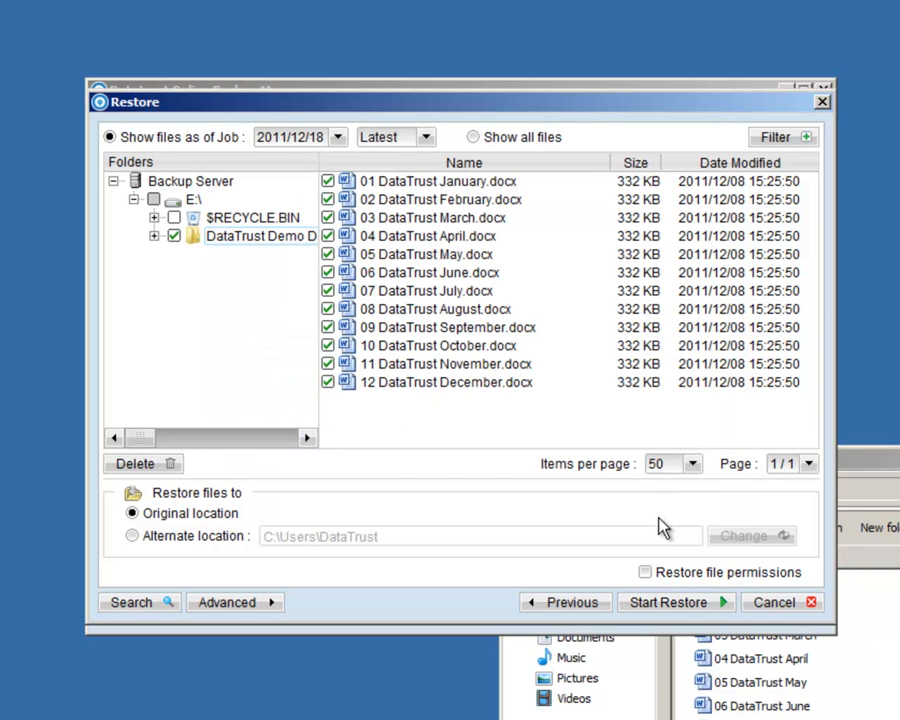
pyautogui.click(781, 603)
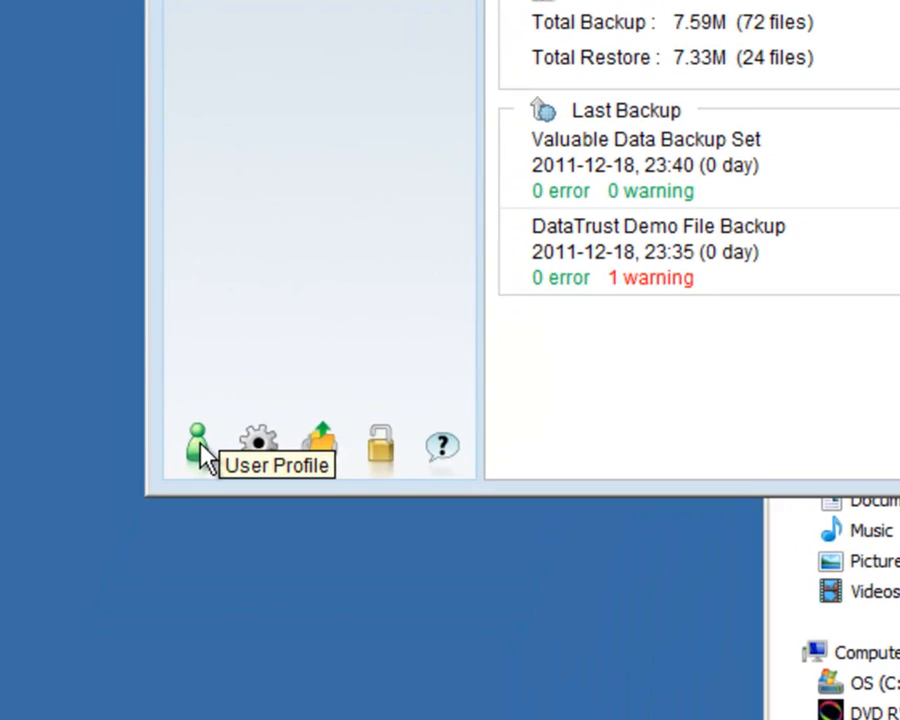
# - View the user profile and its contact list, and close the profile without saving changes
pyautogui.click(121, 597)
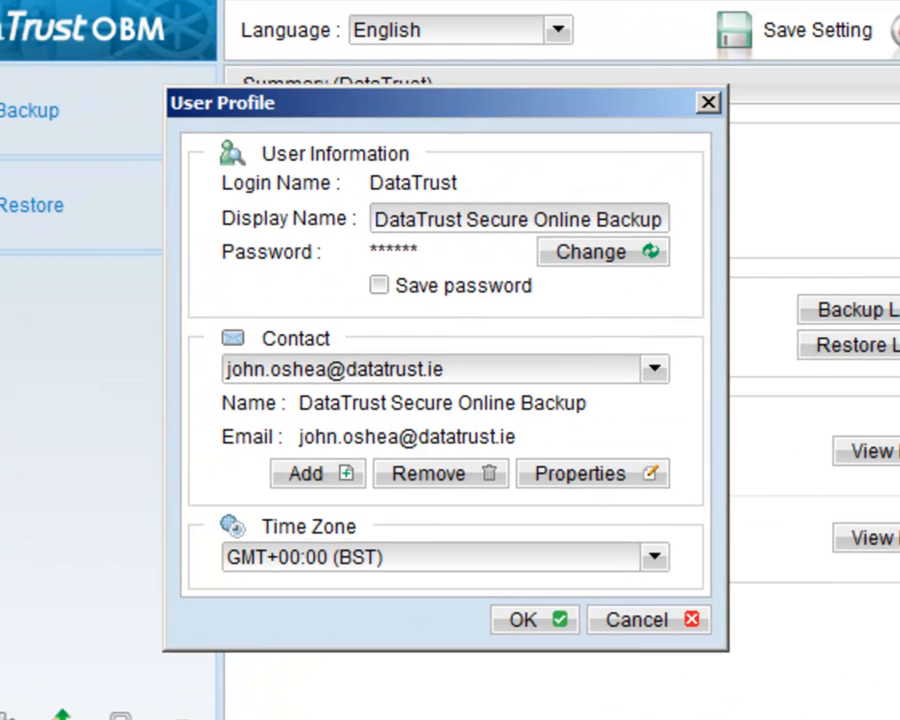
pyautogui.click(654, 370)
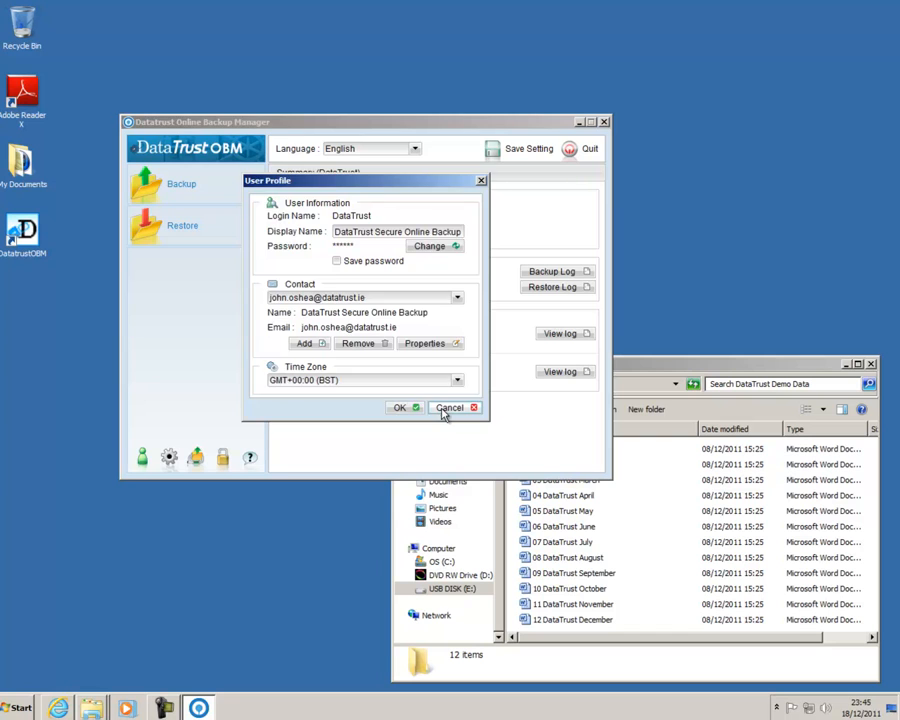
pyautogui.click(447, 408)
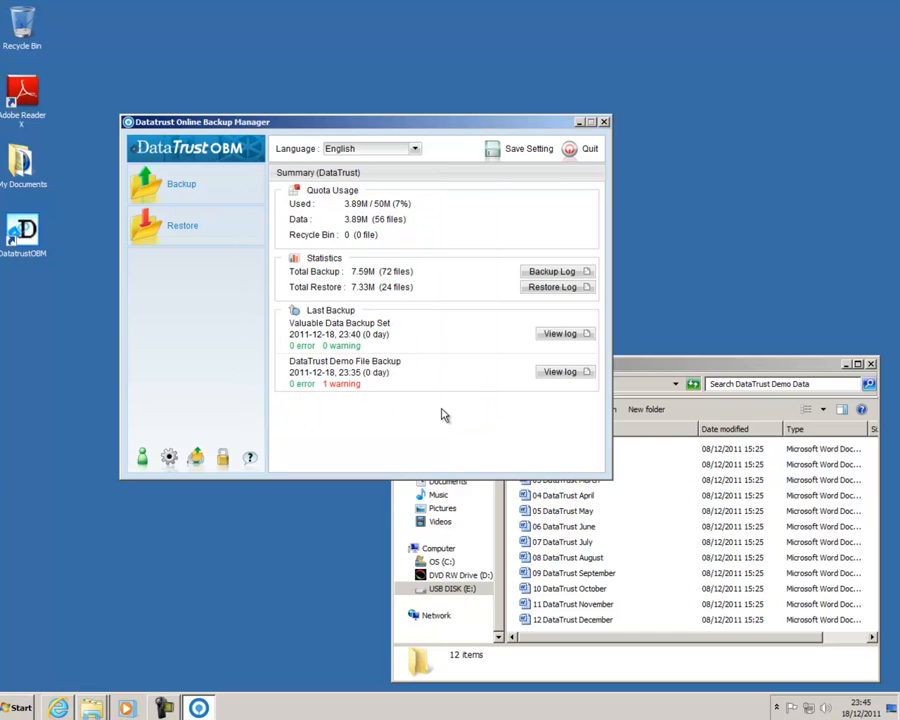